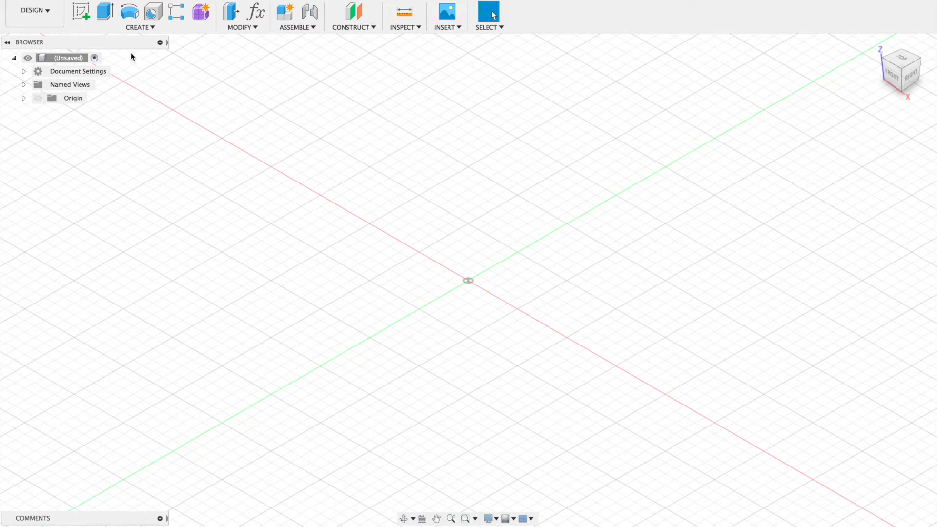
Start a sketch on the horizontal plane, draw a 60 mm diameter circle centred on the origin, and place its dimension outside the circle
{"action": "left_click", "coordinate": [81, 11]}
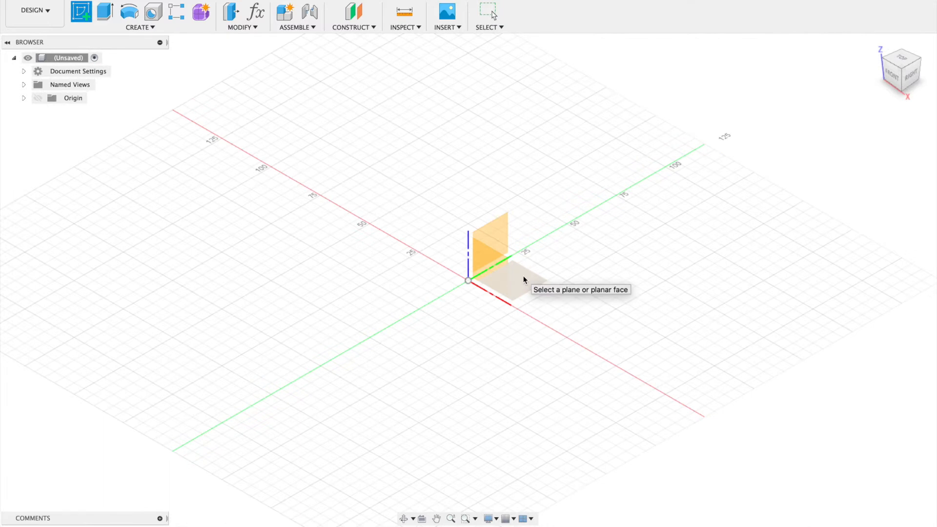
{"action": "left_click", "coordinate": [524, 279]}
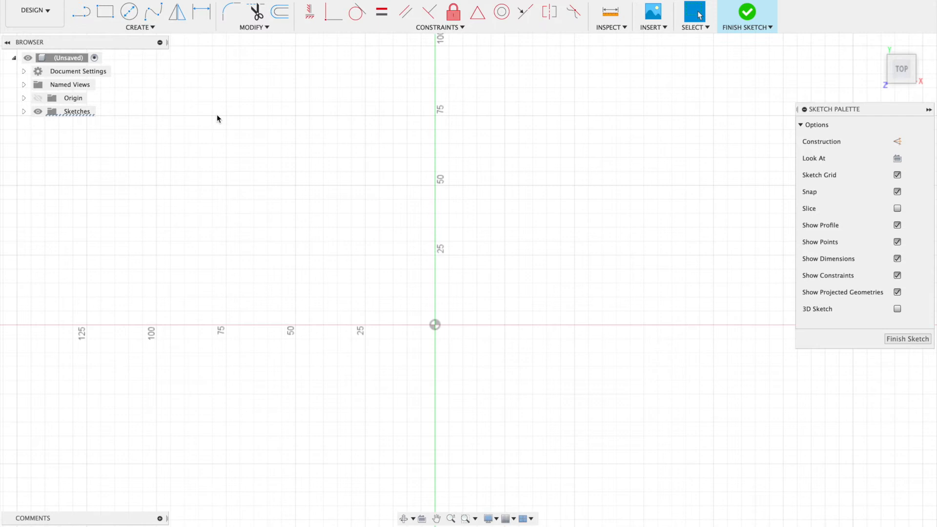
{"action": "left_click", "coordinate": [129, 16]}
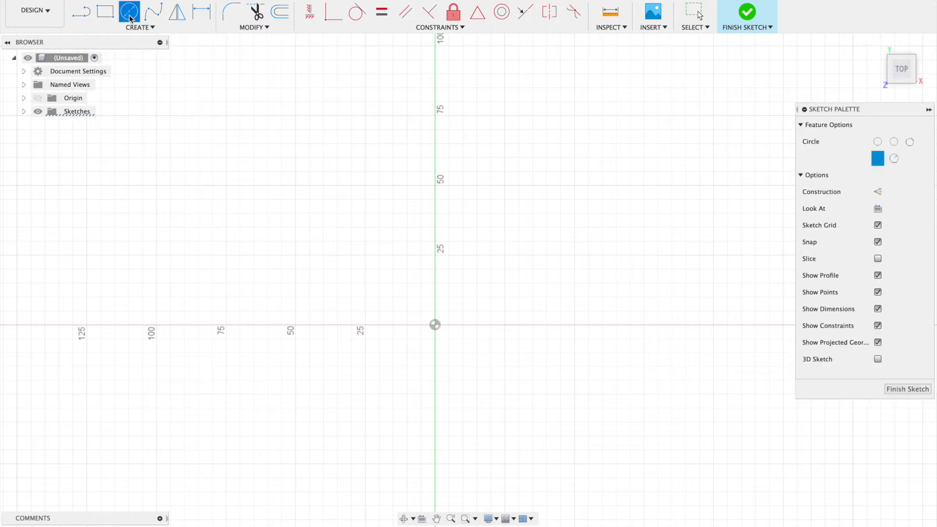
{"action": "left_click", "coordinate": [435, 325]}
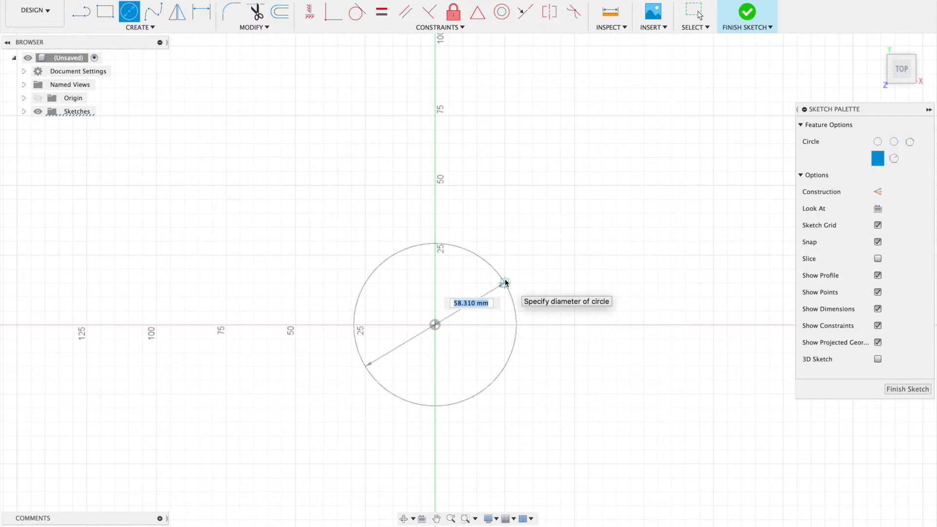
{"action": "type", "text": "60"}
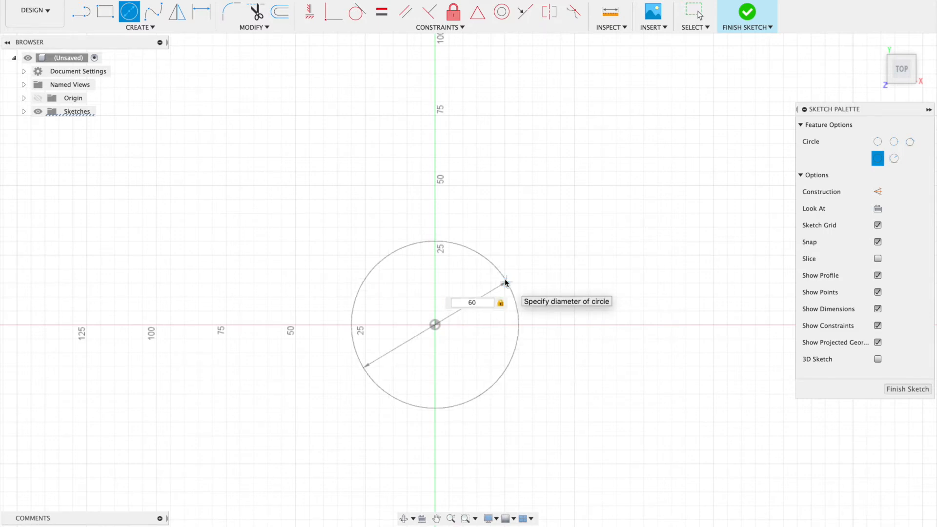
{"action": "key", "text": "Return"}
{"action": "key", "text": "Escape"}
{"action": "left_click_drag", "start_coordinate": [477, 306], "coordinate": [598, 219]}
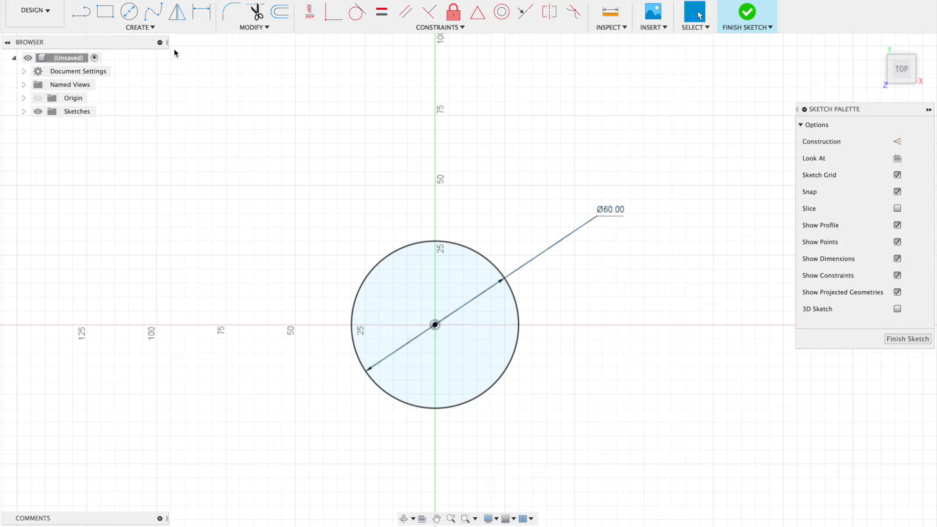
Draw a half-heart fit point spline from 25 mm above the circle's centre, bulging about 10 mm right, ending 50 mm up the vertical axis
{"action": "left_click", "coordinate": [150, 30]}
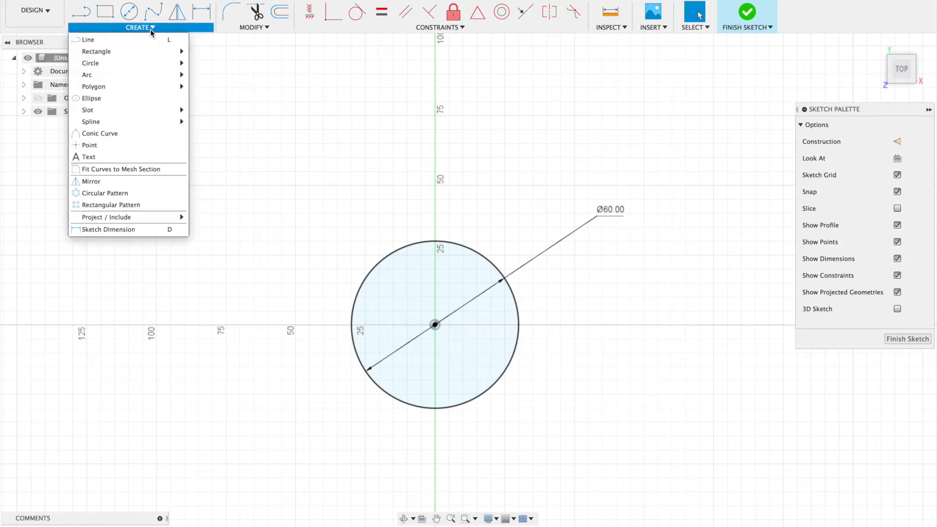
{"action": "mouse_move", "coordinate": [128, 122]}
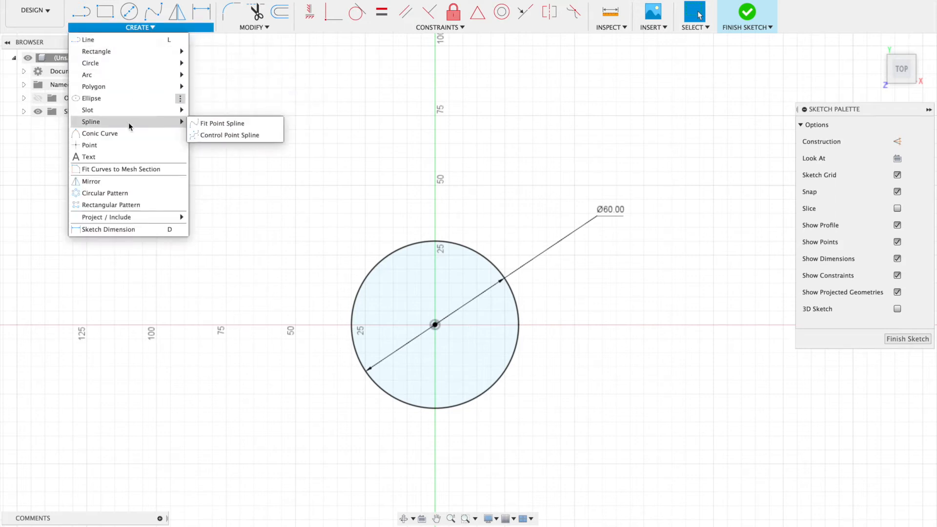
{"action": "left_click", "coordinate": [213, 128]}
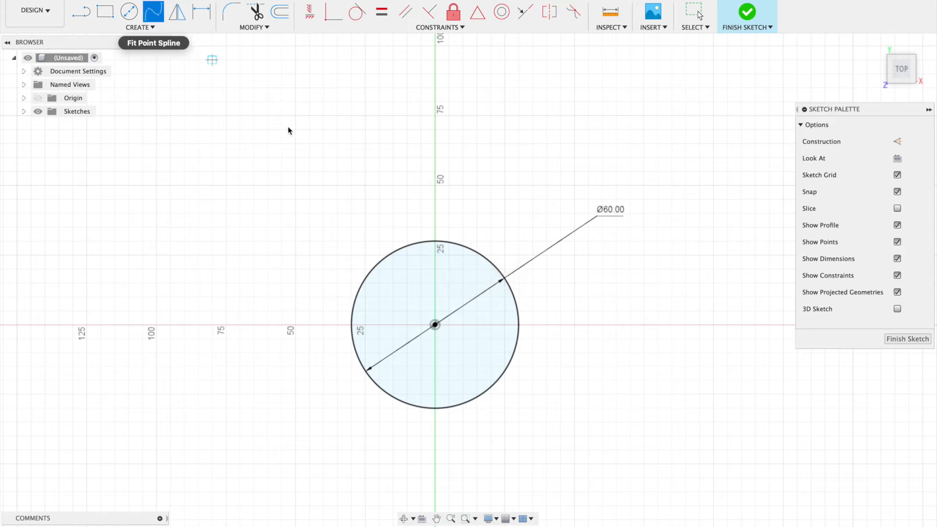
{"action": "left_click", "coordinate": [435, 254]}
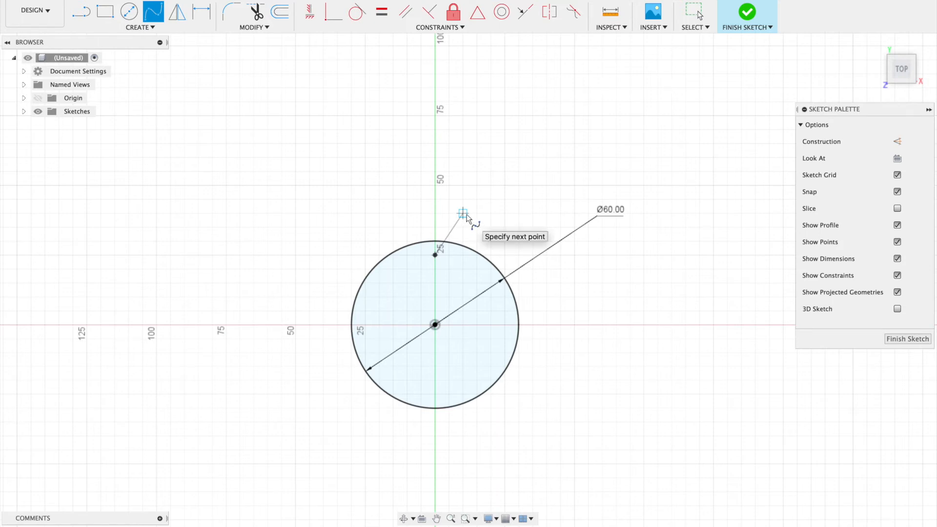
{"action": "left_click", "coordinate": [462, 214]}
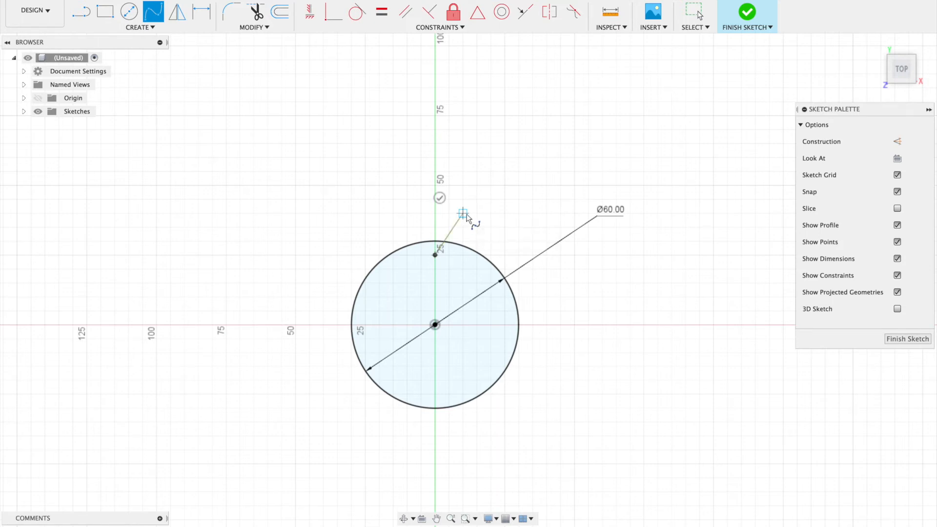
{"action": "left_click", "coordinate": [463, 186]}
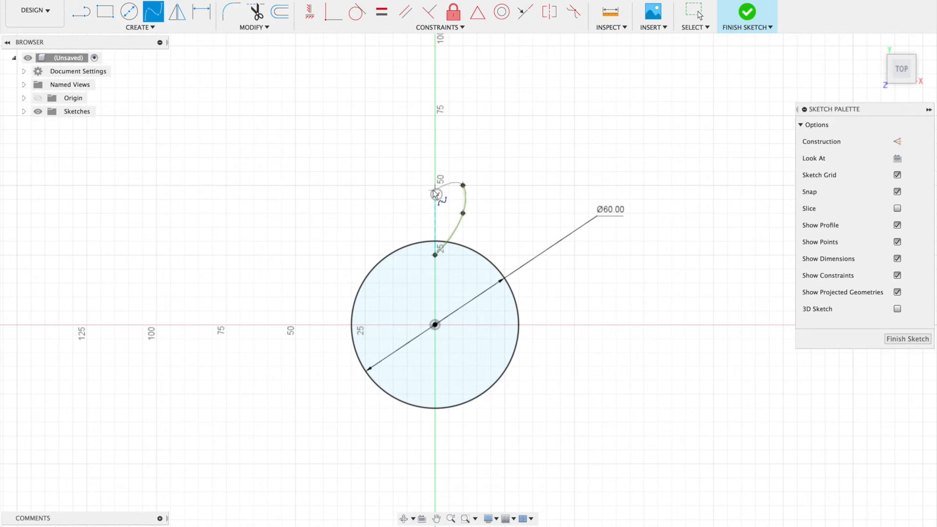
{"action": "scroll", "coordinate": [432, 191], "scroll_direction": "up", "scroll_amount": 5}
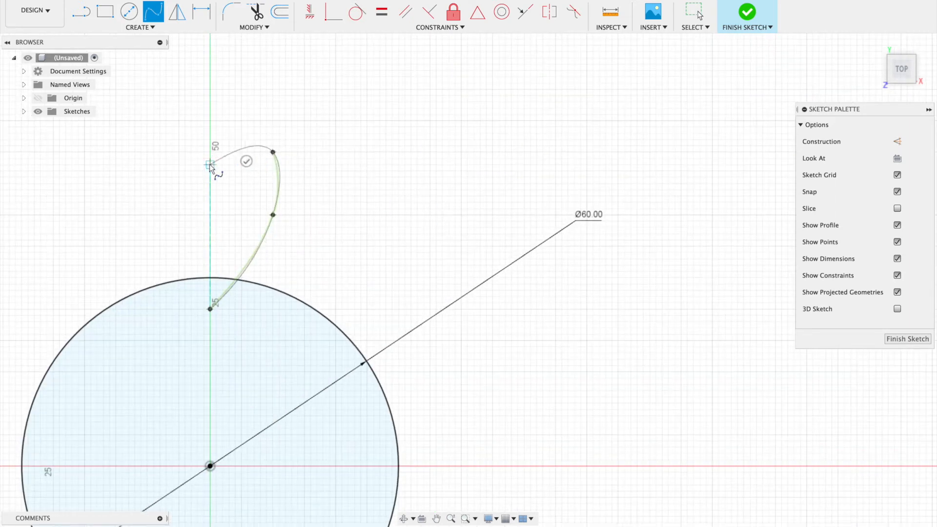
{"action": "left_click", "coordinate": [235, 133]}
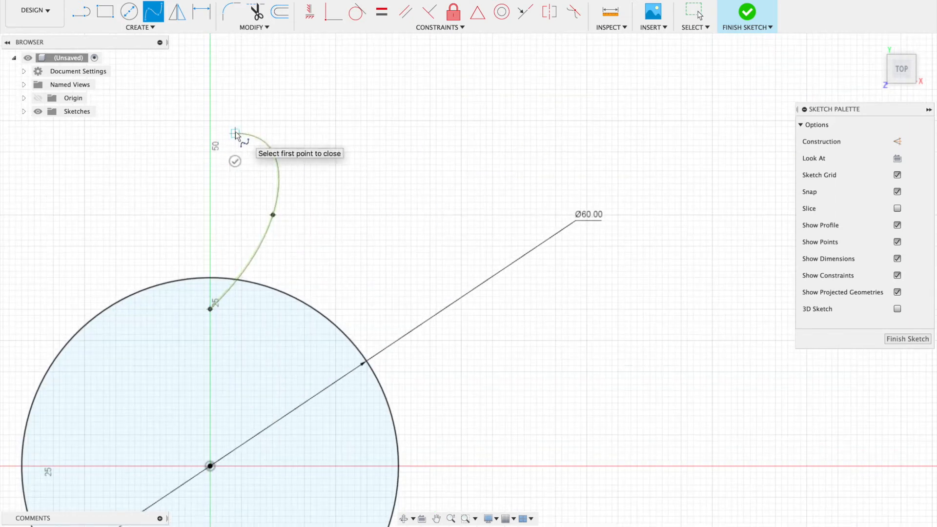
{"action": "left_click", "coordinate": [210, 152]}
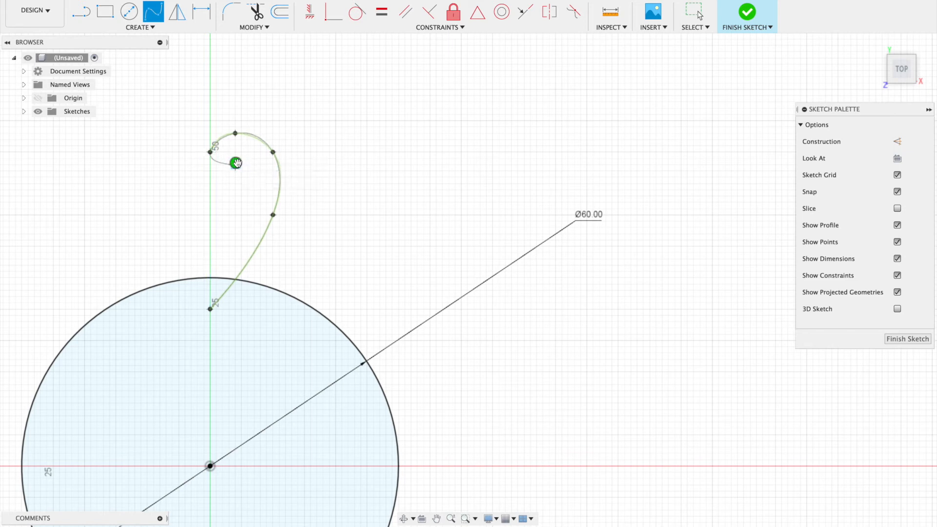
{"action": "left_click", "coordinate": [237, 163]}
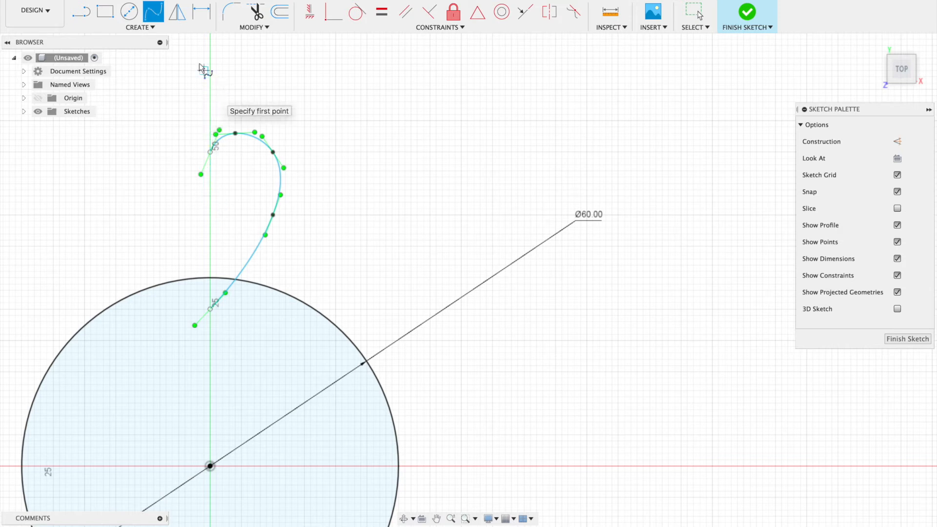
{"action": "left_click", "coordinate": [177, 13]}
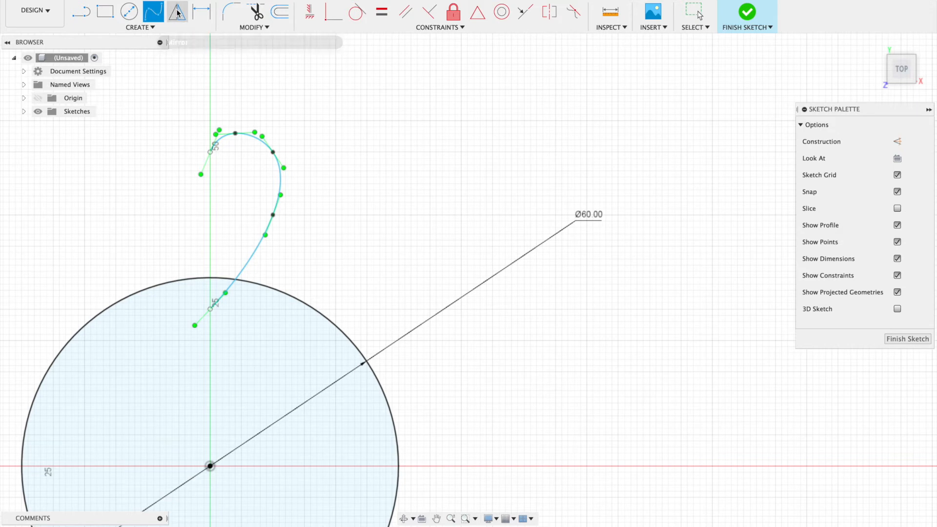
{"action": "left_click", "coordinate": [248, 265]}
{"action": "left_click", "coordinate": [720, 142]}
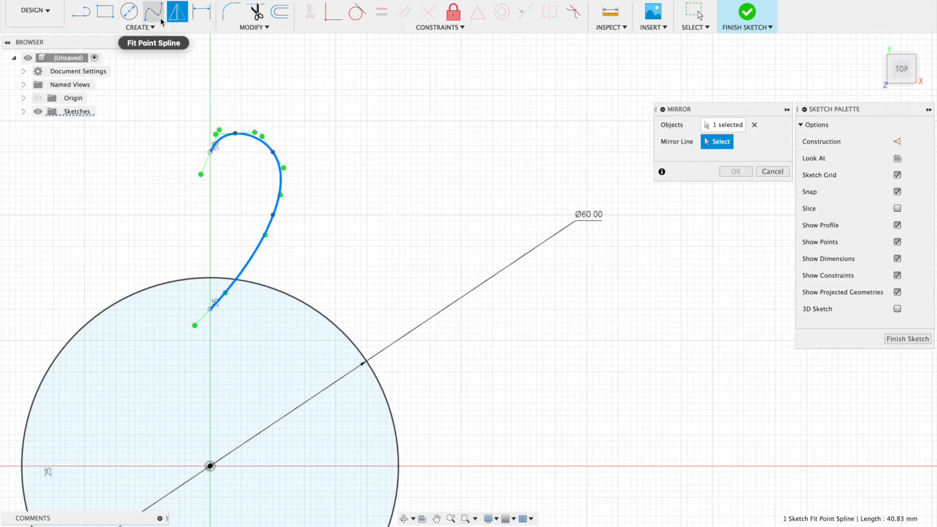
{"action": "left_click", "coordinate": [772, 172]}
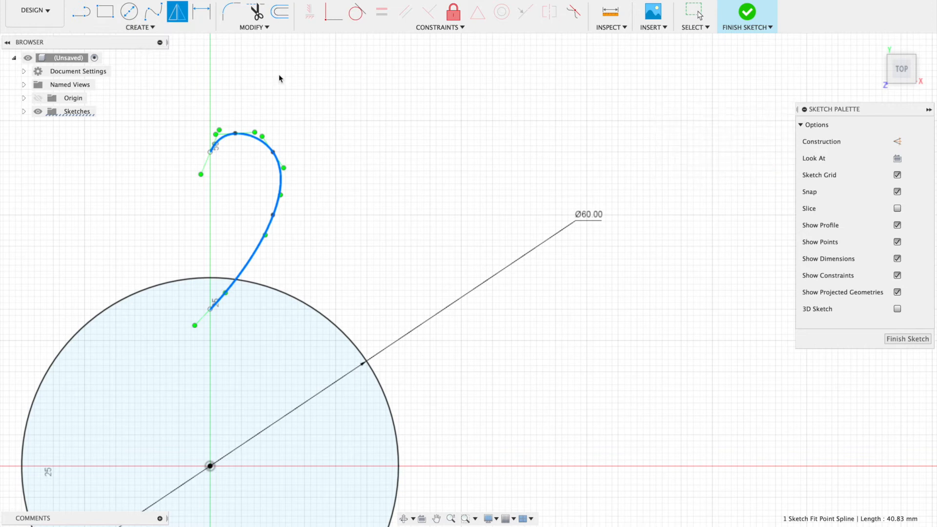
Draw a vertical line along the axis from above the half-heart spline down to the spline's lower endpoint
{"action": "left_click", "coordinate": [79, 16]}
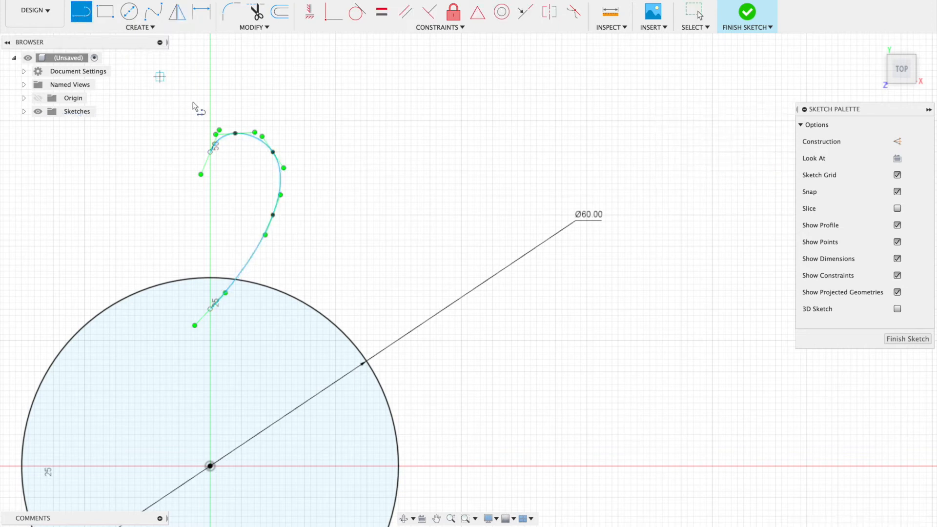
{"action": "left_click", "coordinate": [210, 101]}
{"action": "double_click", "coordinate": [210, 308]}
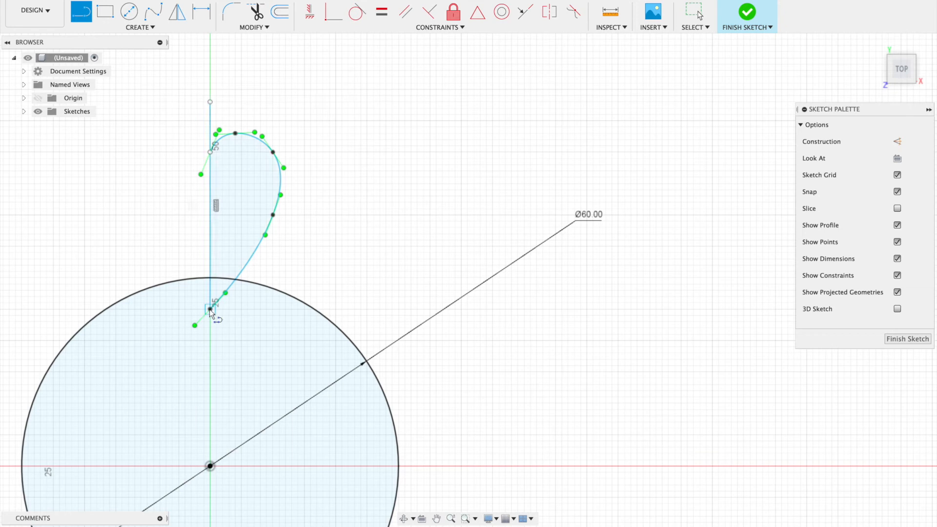
Mirror the half-heart spline about the vertical line to complete the heart outline
{"action": "left_click", "coordinate": [177, 11]}
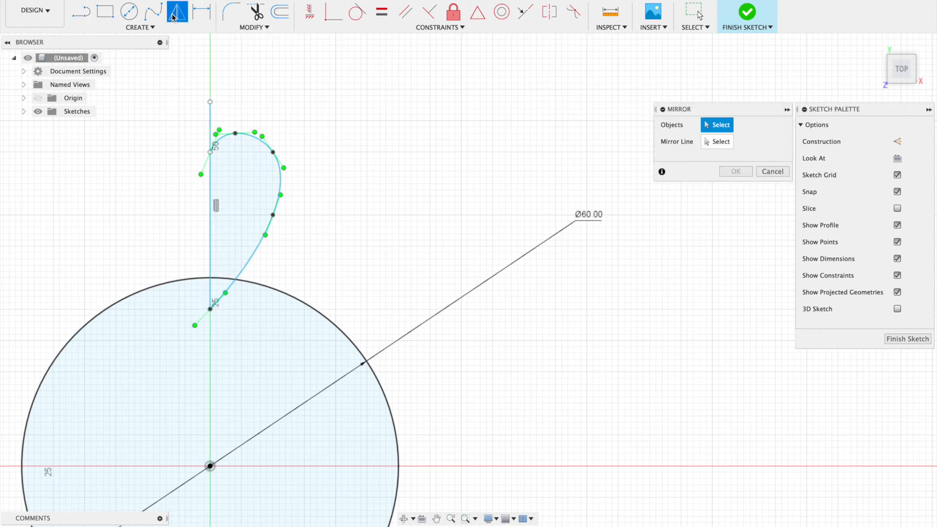
{"action": "left_click", "coordinate": [245, 134]}
{"action": "left_click", "coordinate": [733, 142]}
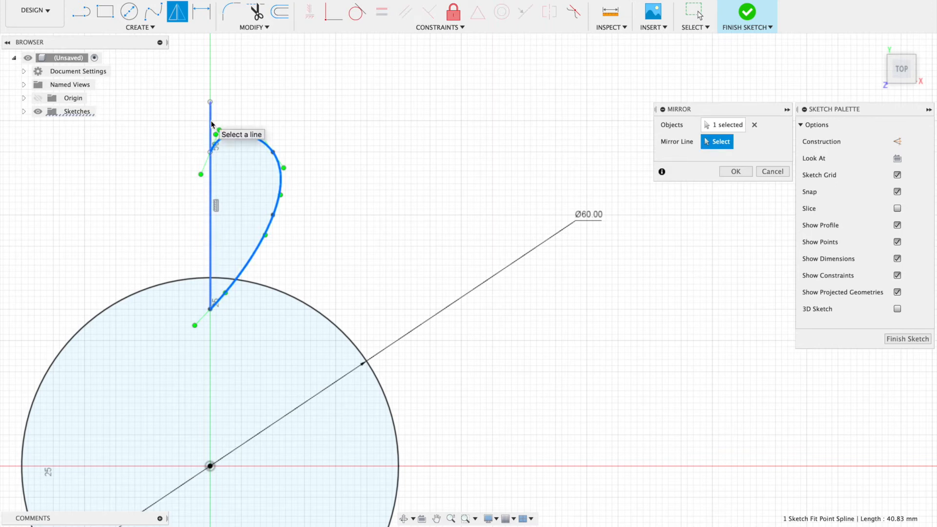
{"action": "left_click", "coordinate": [211, 121]}
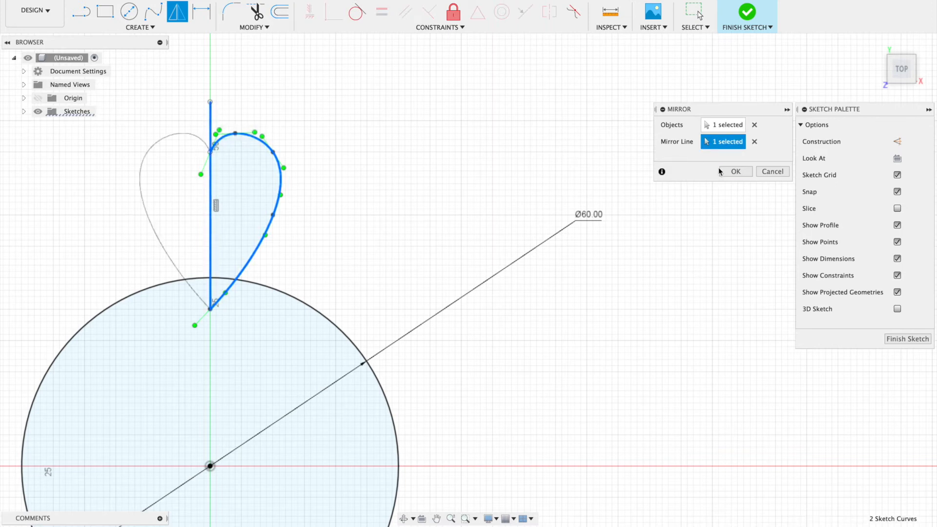
{"action": "left_click", "coordinate": [734, 172]}
{"action": "left_click", "coordinate": [732, 171]}
Select the heart's centre notch point and the three spline points on its right half, and move them down about 7 mm to shorten the heart
{"action": "scroll", "coordinate": [374, 271], "scroll_direction": "down", "scroll_amount": 3}
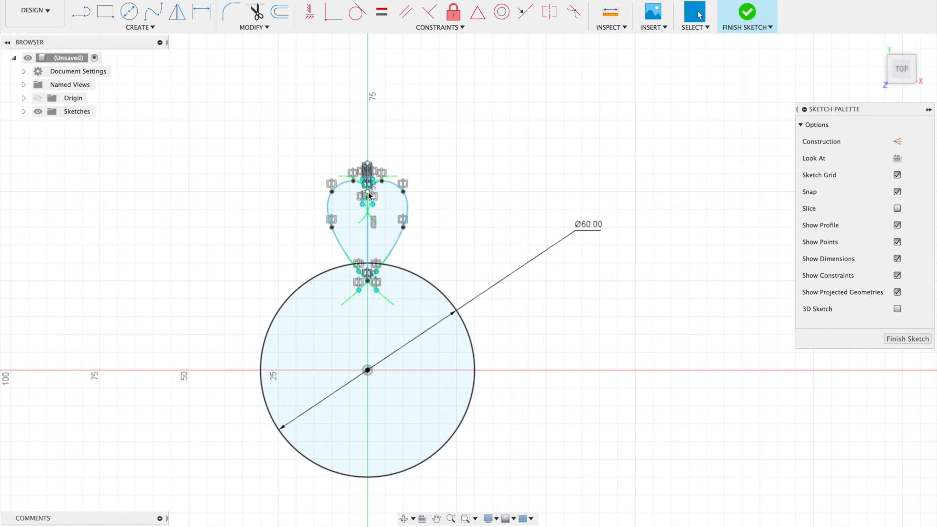
{"action": "scroll", "coordinate": [368, 195], "scroll_direction": "up", "scroll_amount": 5}
{"action": "scroll", "coordinate": [381, 196], "scroll_direction": "left", "scroll_amount": 4}
{"action": "left_click", "coordinate": [253, 159]}
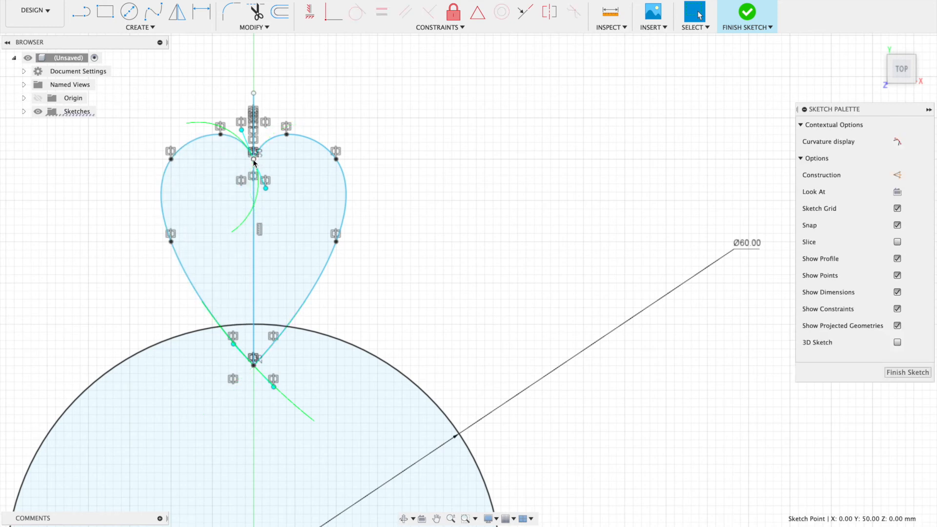
{"action": "left_click", "coordinate": [287, 134]}
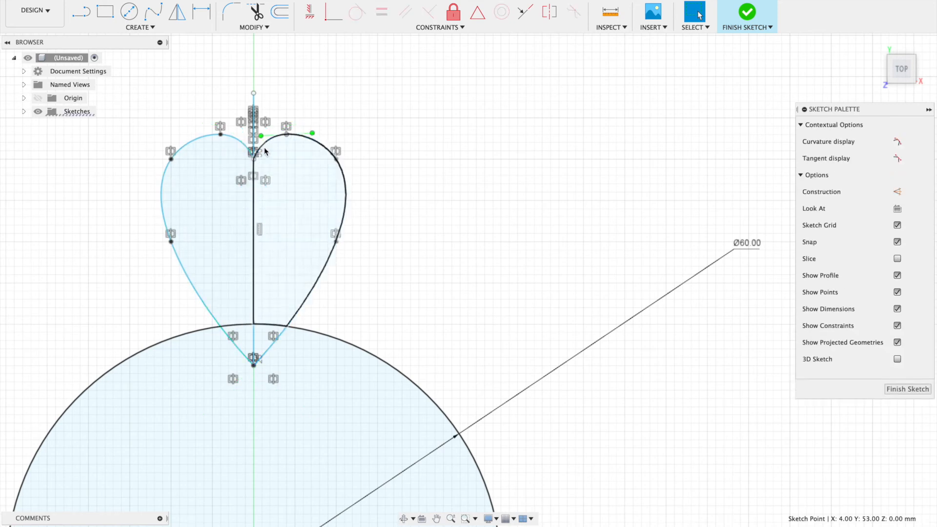
{"action": "left_click", "coordinate": [253, 159], "text": "shift"}
{"action": "left_click", "coordinate": [336, 159], "text": "shift"}
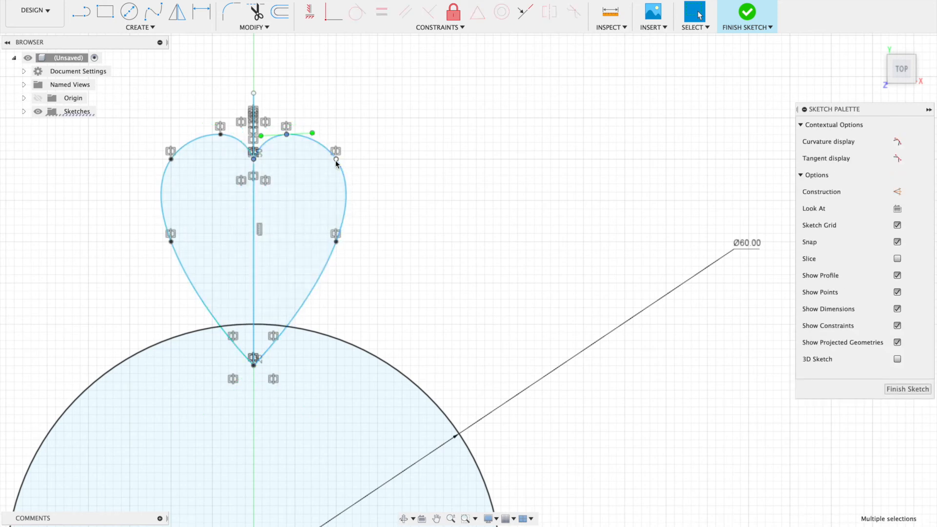
{"action": "left_click", "coordinate": [336, 242], "text": "shift"}
{"action": "left_click_drag", "start_coordinate": [286, 133], "coordinate": [286, 192]}
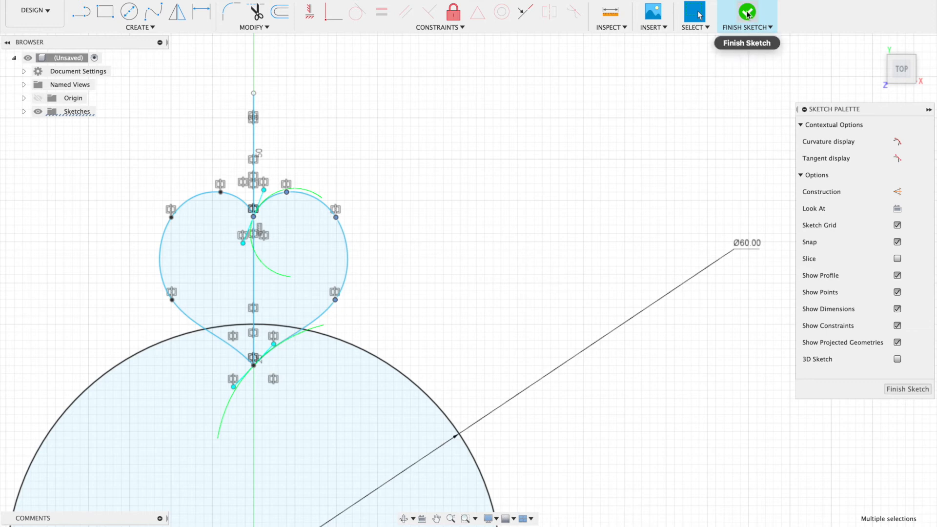
Start a sketch circular pattern, clear the preselected objects and choose only the heart's two half splines to repeat
{"action": "scroll", "coordinate": [527, 287], "scroll_direction": "down", "scroll_amount": 3}
{"action": "scroll", "coordinate": [527, 291], "scroll_direction": "down", "scroll_amount": 1}
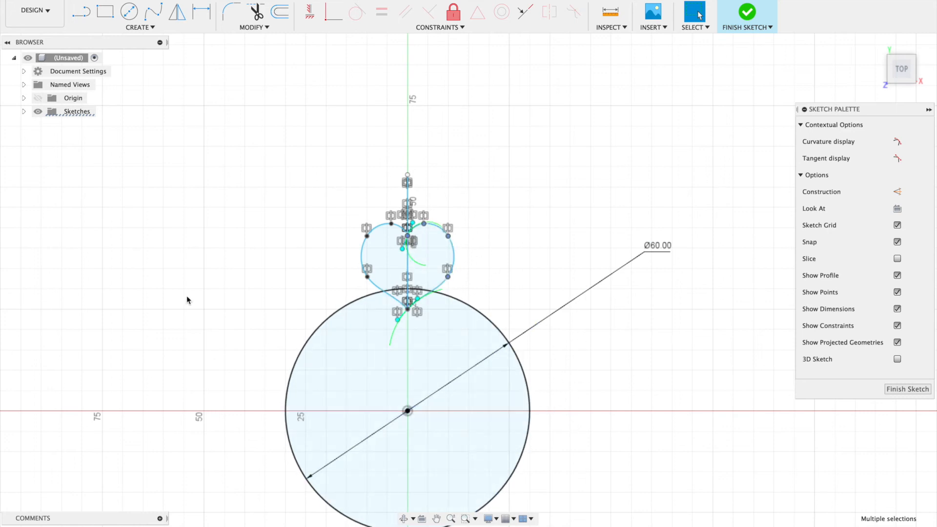
{"action": "scroll", "coordinate": [376, 232], "scroll_direction": "down", "scroll_amount": 5}
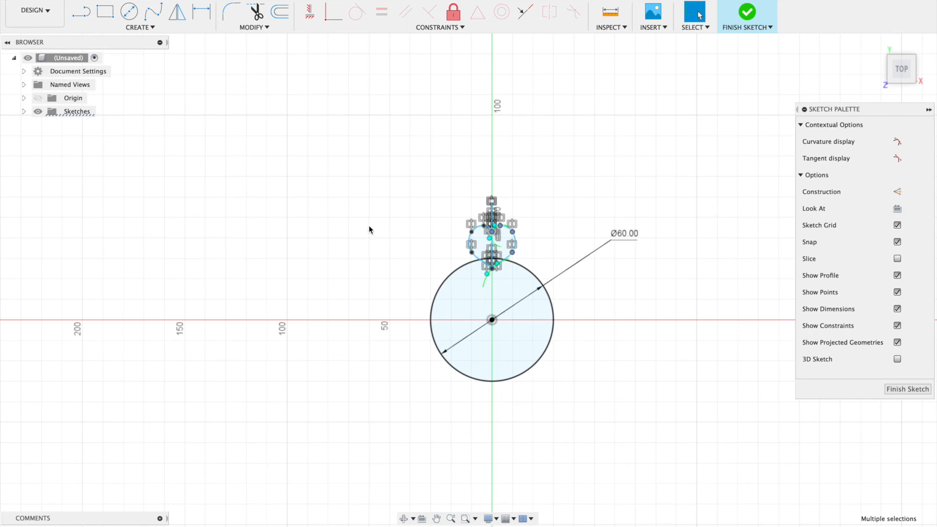
{"action": "left_click", "coordinate": [140, 27]}
{"action": "left_click", "coordinate": [122, 195]}
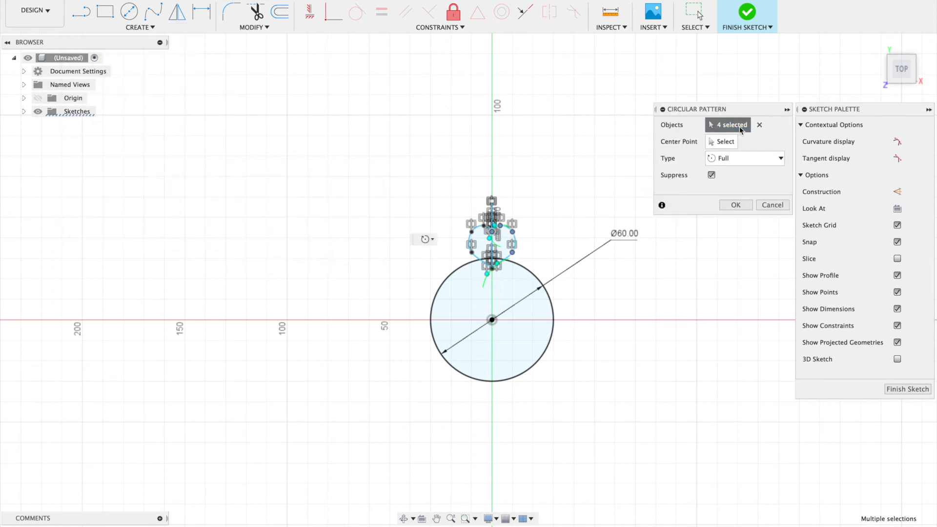
{"action": "left_click", "coordinate": [759, 125]}
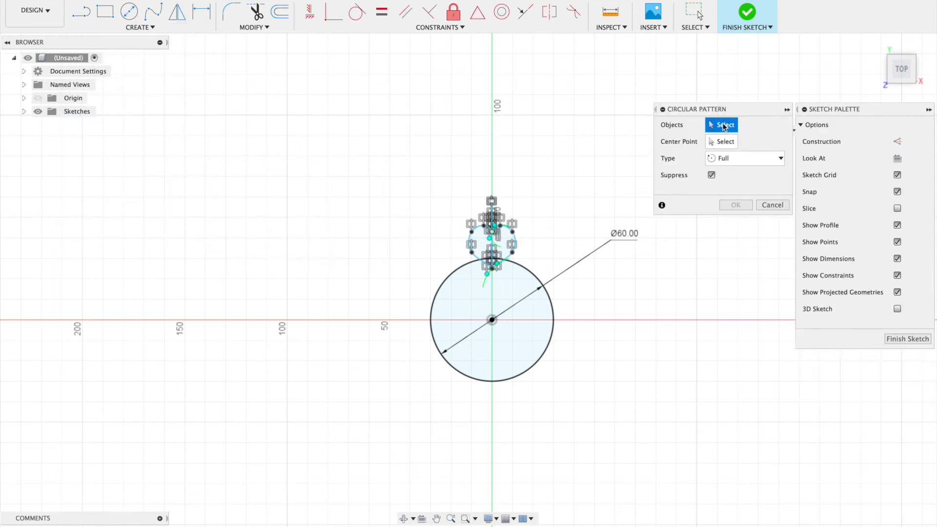
{"action": "scroll", "coordinate": [494, 250], "scroll_direction": "up", "scroll_amount": 4}
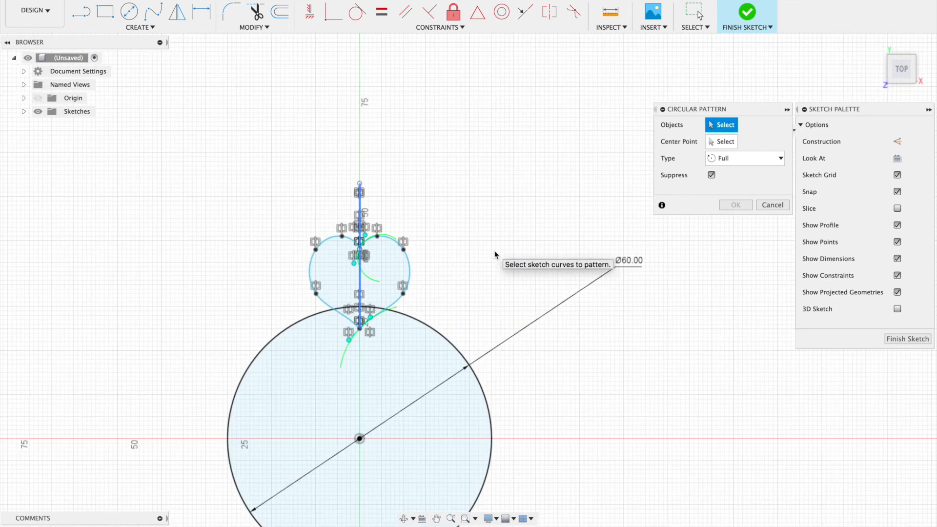
{"action": "left_click", "coordinate": [411, 274]}
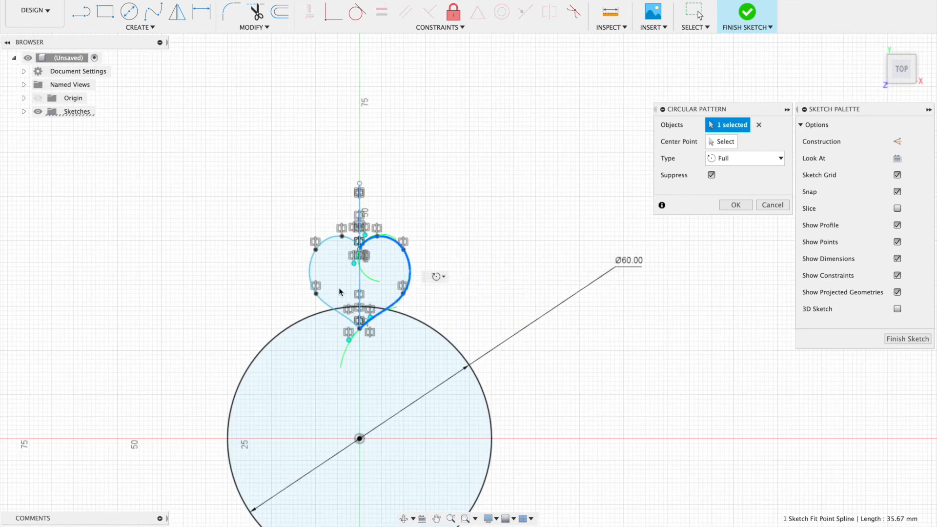
{"action": "left_click", "coordinate": [310, 272]}
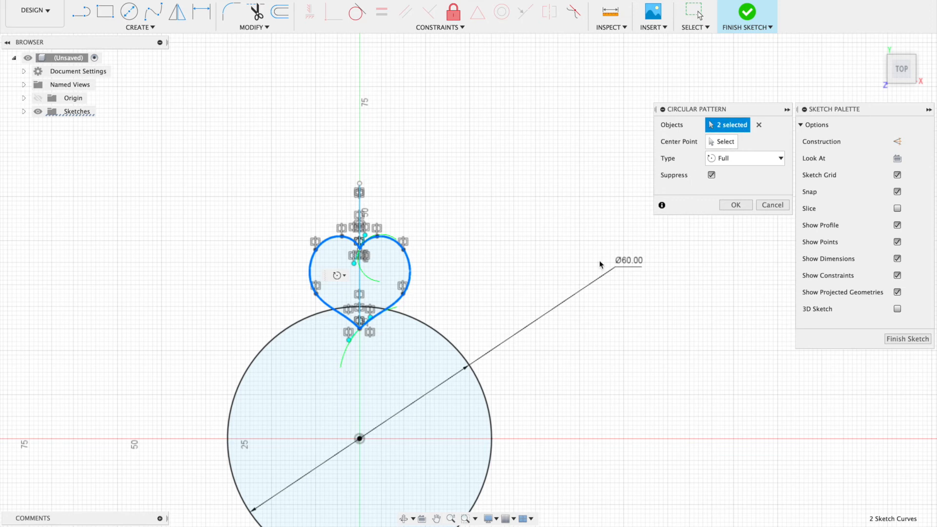
Pattern the heart around the circle's centre point as a full circular pattern with a quantity of 5
{"action": "scroll", "coordinate": [603, 258], "scroll_direction": "down", "scroll_amount": 5}
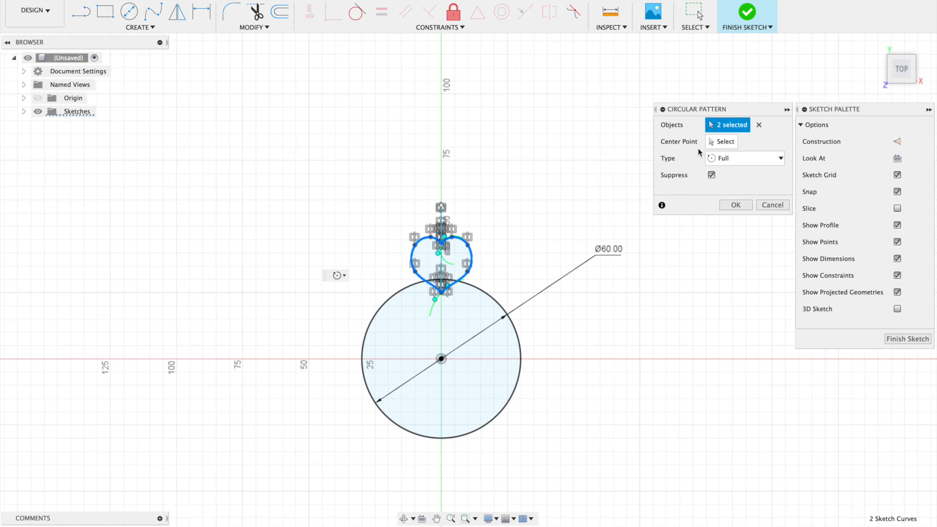
{"action": "left_click", "coordinate": [721, 141]}
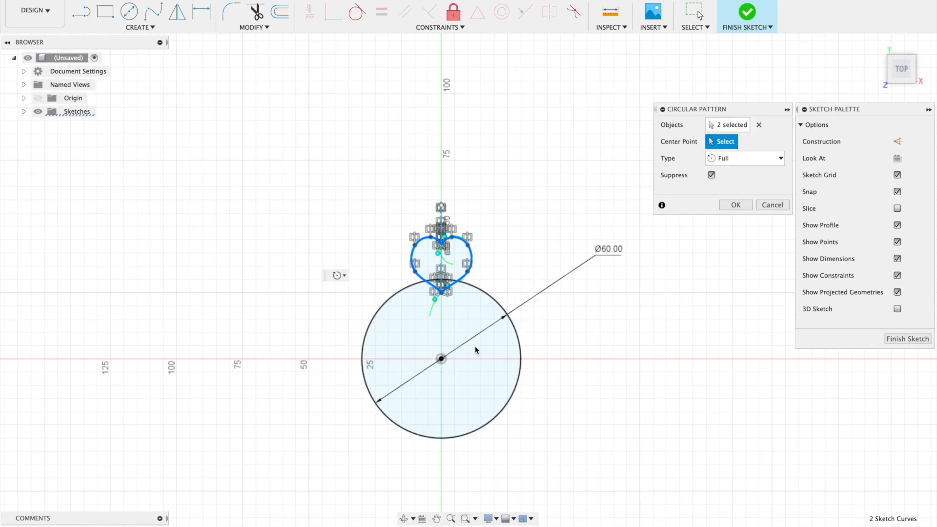
{"action": "left_click", "coordinate": [441, 358]}
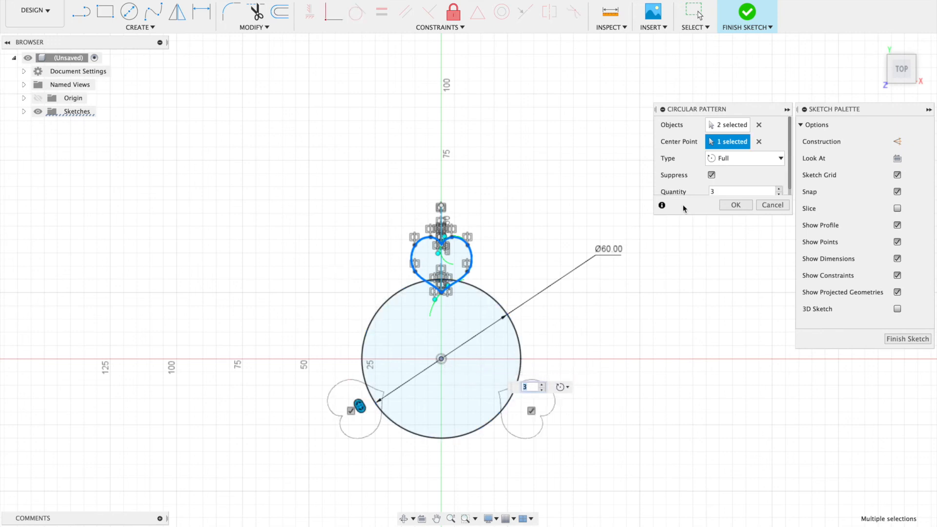
{"action": "left_click", "coordinate": [780, 189]}
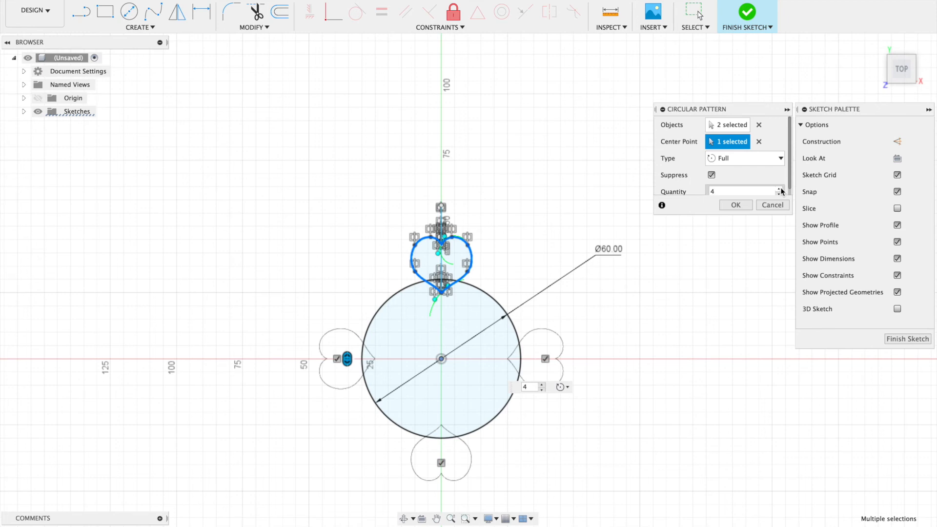
{"action": "left_click", "coordinate": [780, 189]}
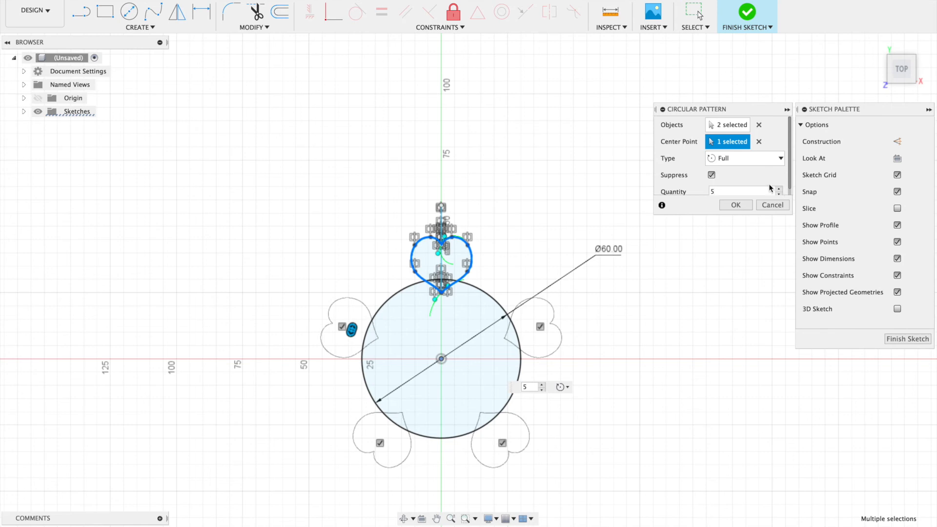
{"action": "left_click", "coordinate": [735, 205]}
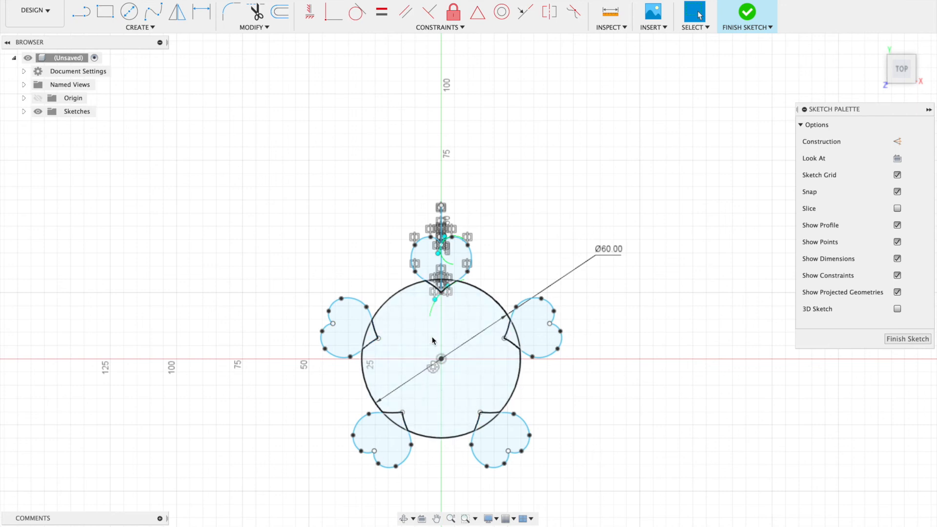
{"action": "scroll", "coordinate": [438, 245], "scroll_direction": "up", "scroll_amount": 5}
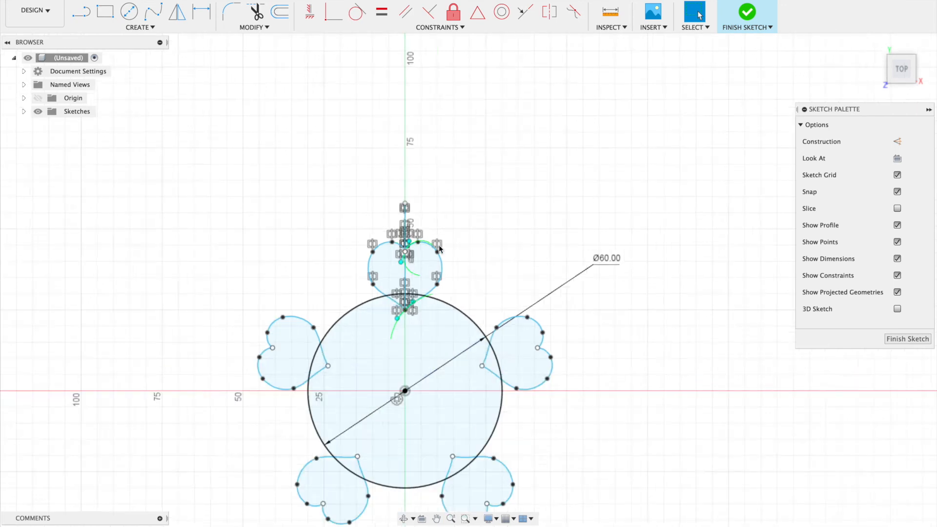
{"action": "scroll", "coordinate": [439, 245], "scroll_direction": "left", "scroll_amount": 5}
{"action": "scroll", "coordinate": [439, 245], "scroll_direction": "down", "scroll_amount": 3}
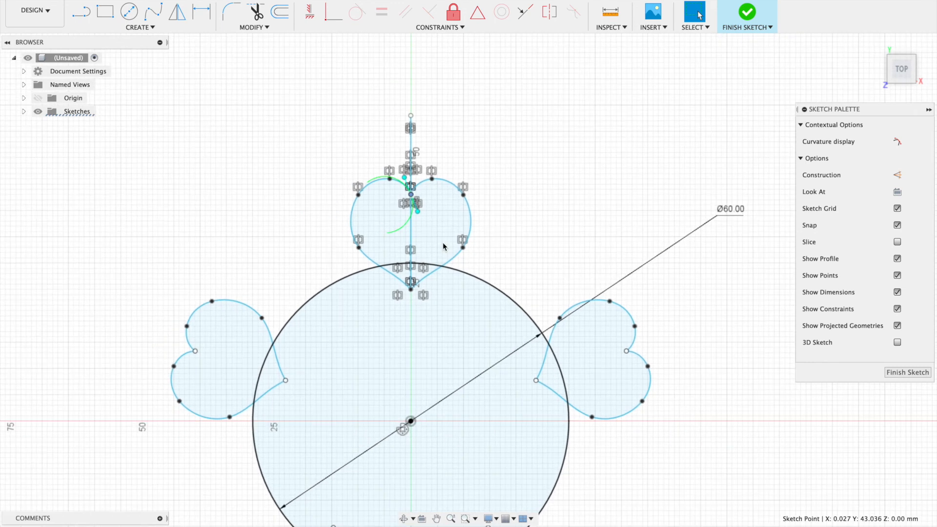
{"action": "left_click", "coordinate": [447, 269]}
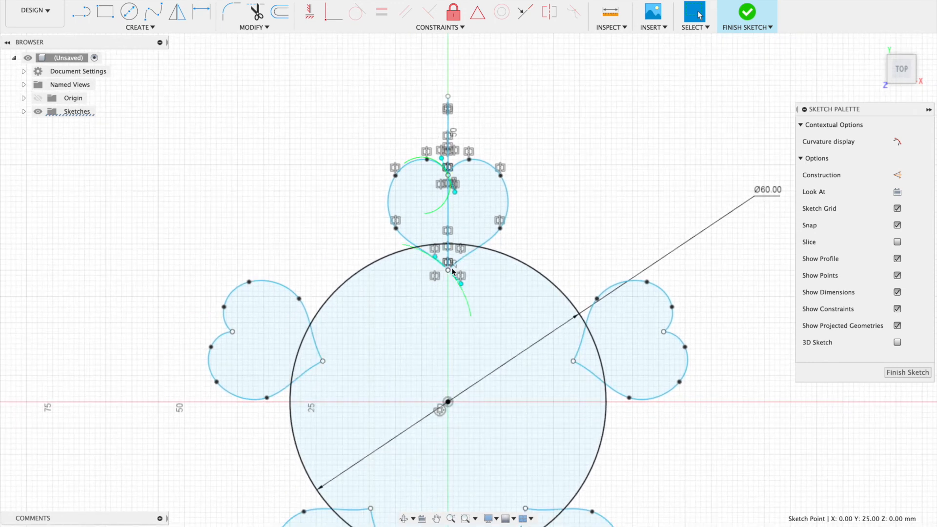
{"action": "left_click", "coordinate": [500, 228], "text": "shift"}
{"action": "left_click", "coordinate": [501, 175], "text": "shift"}
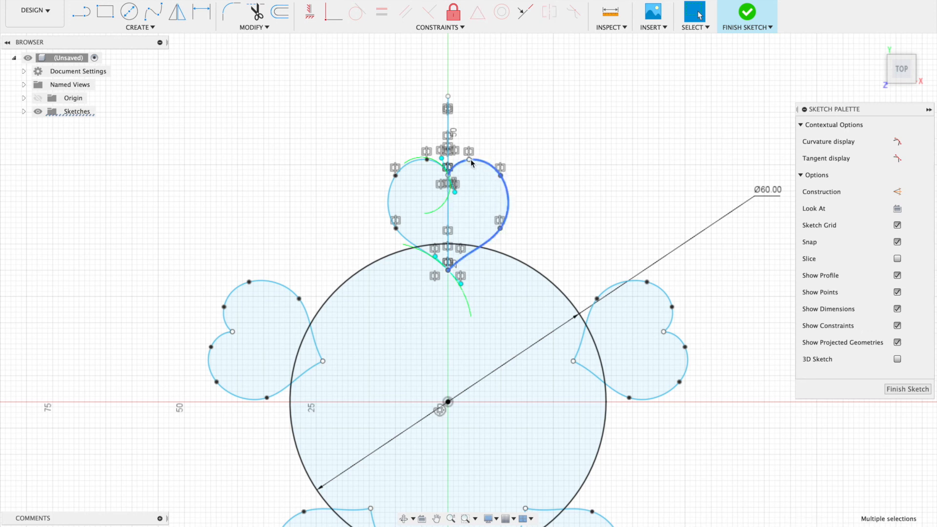
{"action": "left_click", "coordinate": [510, 128]}
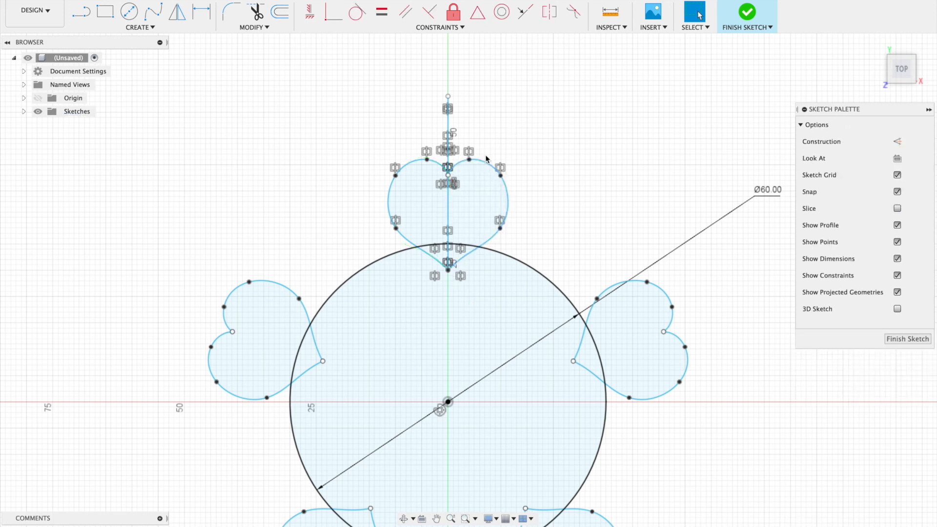
Try to reshape the original heart by pulling its right lobe's upper tangent handle up about 2 mm, and revert the change
{"action": "left_click", "coordinate": [483, 161]}
{"action": "left_click", "coordinate": [410, 165], "text": "shift"}
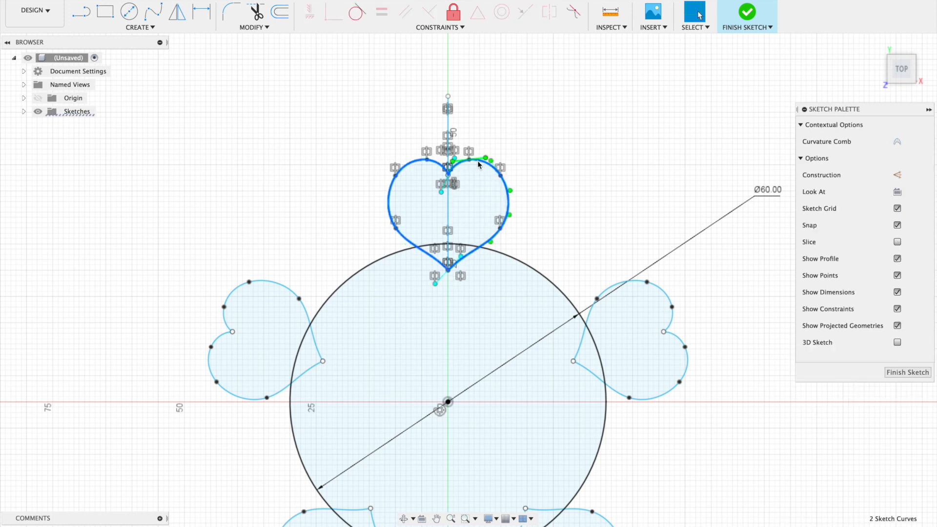
{"action": "left_click_drag", "start_coordinate": [478, 164], "coordinate": [478, 152]}
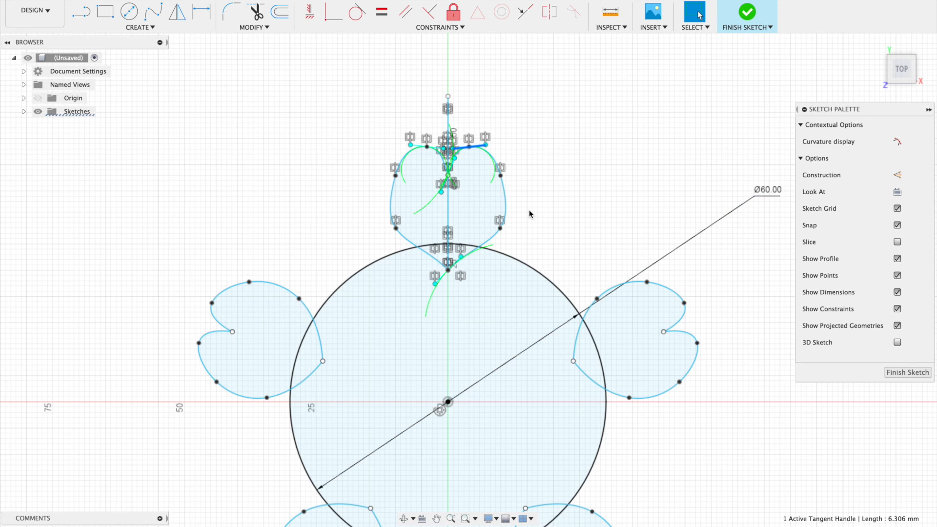
{"action": "key", "text": "Escape"}
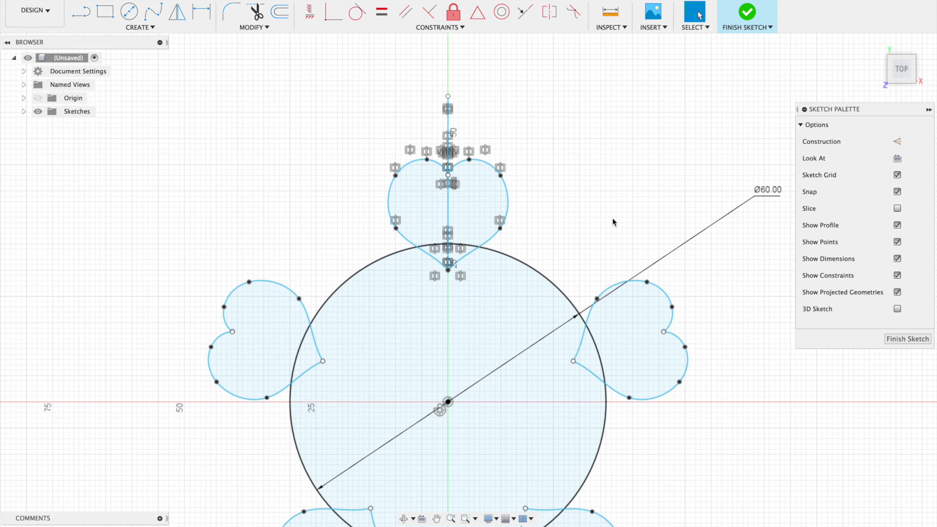
Edit the circular pattern of hearts and set its quantity to 6
{"action": "scroll", "coordinate": [613, 218], "scroll_direction": "up", "scroll_amount": 1}
{"action": "scroll", "coordinate": [613, 222], "scroll_direction": "down", "scroll_amount": 2}
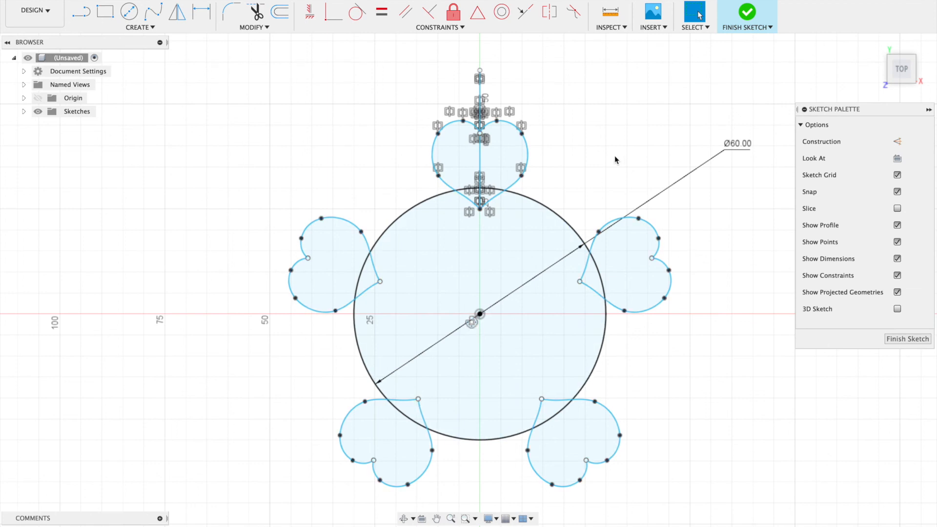
{"action": "double_click", "coordinate": [472, 324]}
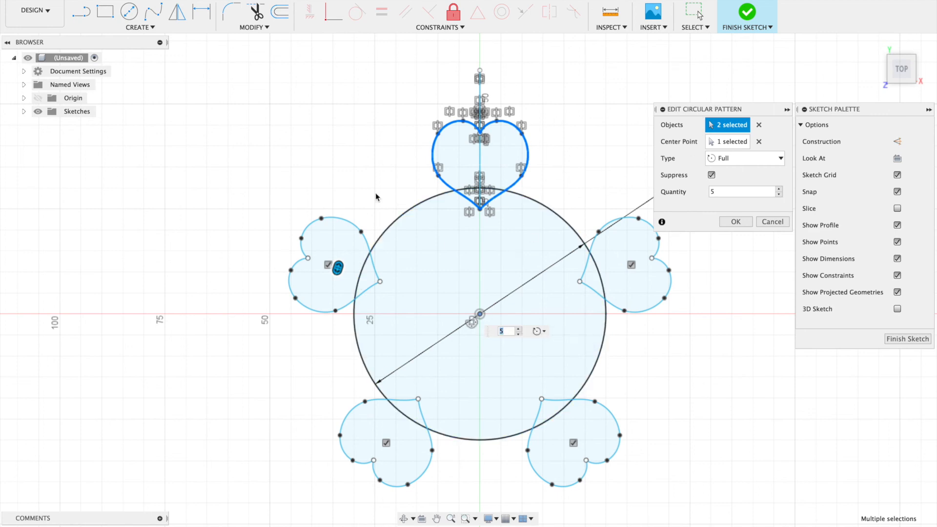
{"action": "left_click", "coordinate": [779, 189]}
{"action": "left_click", "coordinate": [737, 222]}
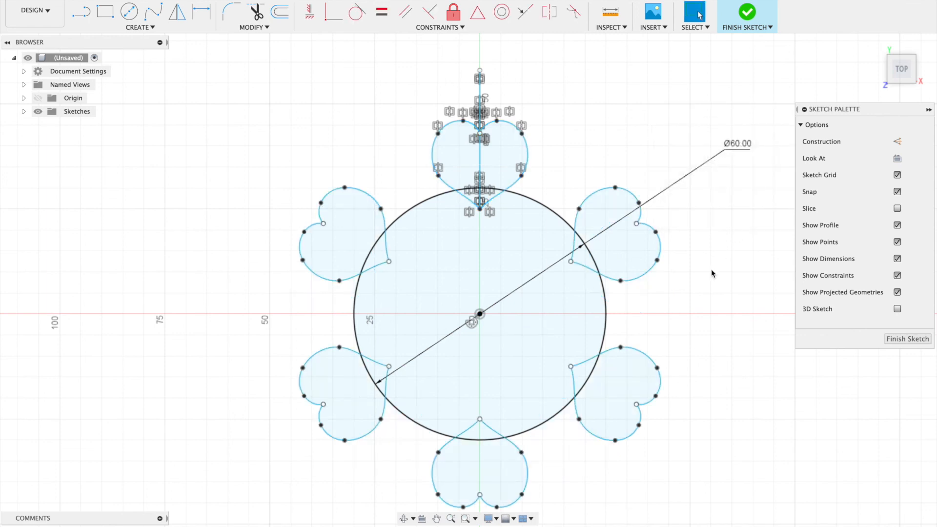